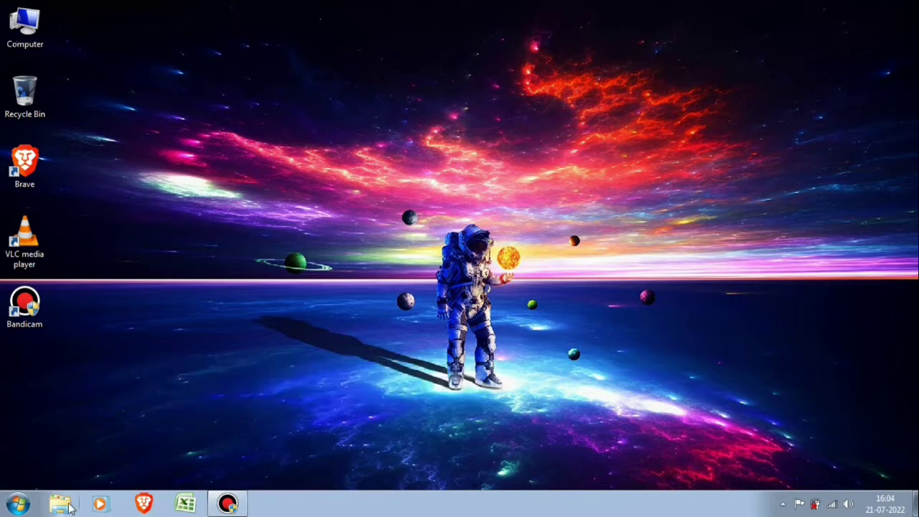
Open Brave, search the web for "chrome" and open the Google Chrome download page from the results.
{"action": "left_click", "coordinate": [138, 508]}
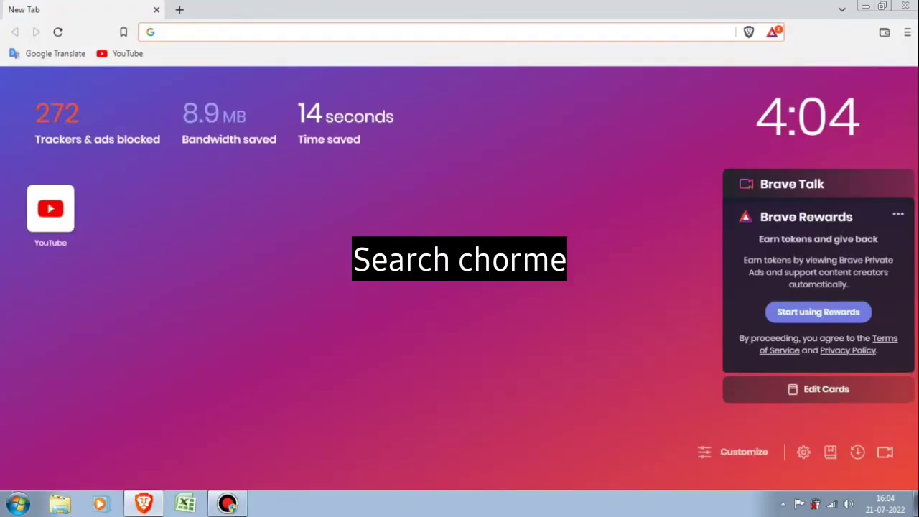
{"action": "left_click", "coordinate": [256, 34]}
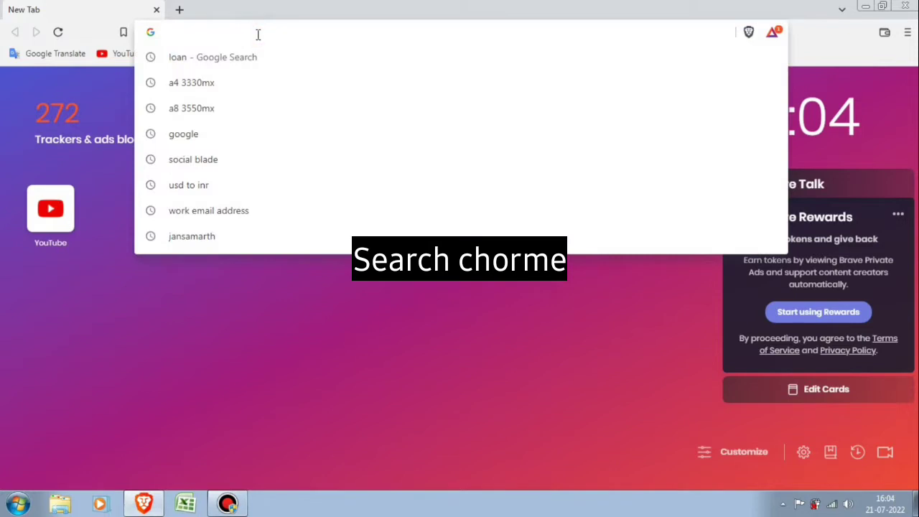
{"action": "type", "text": "chrome"}
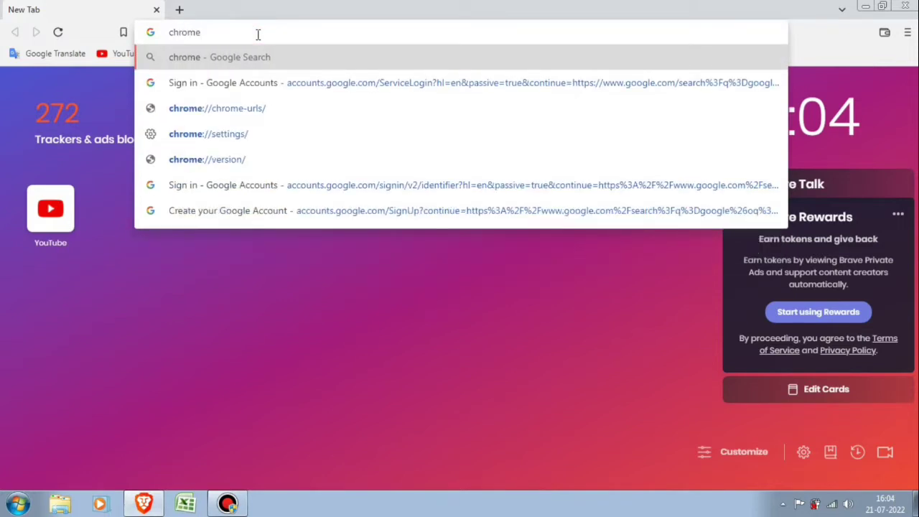
{"action": "key", "text": "Return"}
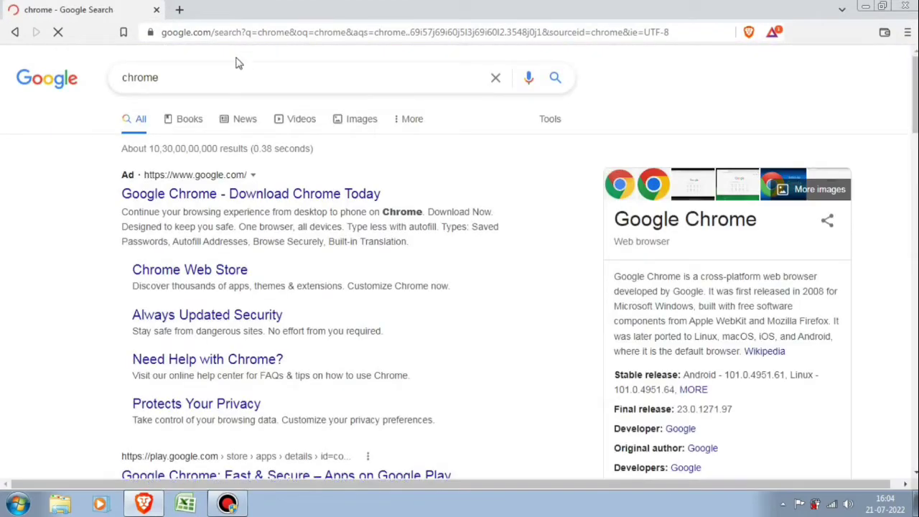
{"action": "left_click", "coordinate": [192, 198]}
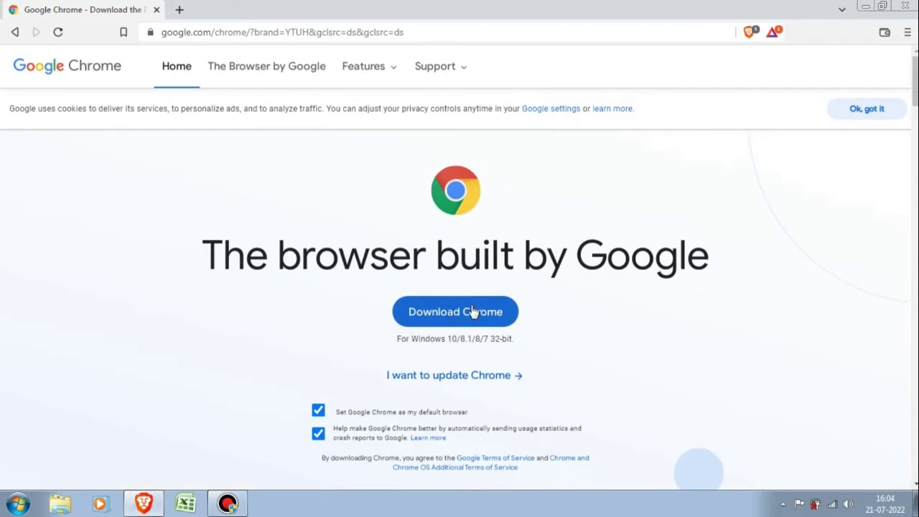
Download the Chrome installer using the manual download link and save it as ChromeSetup on the Desktop.
{"action": "left_click", "coordinate": [445, 314]}
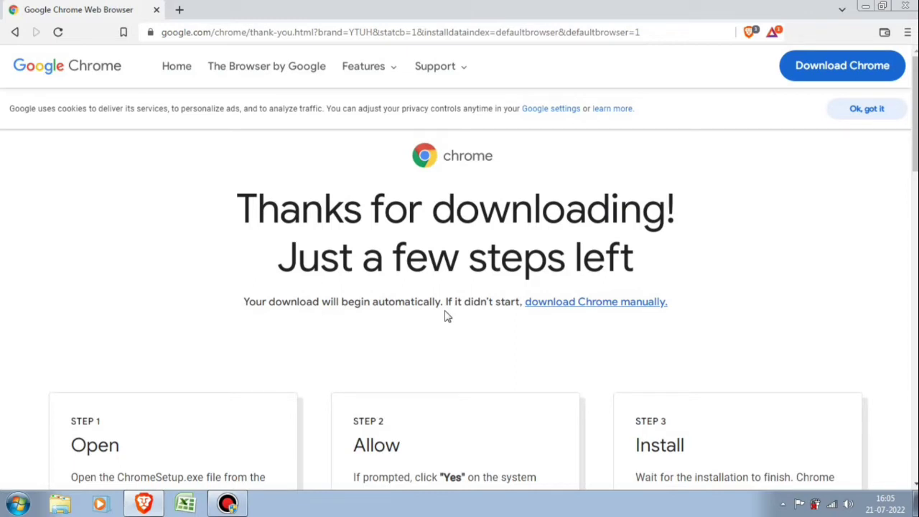
{"action": "left_click", "coordinate": [561, 308]}
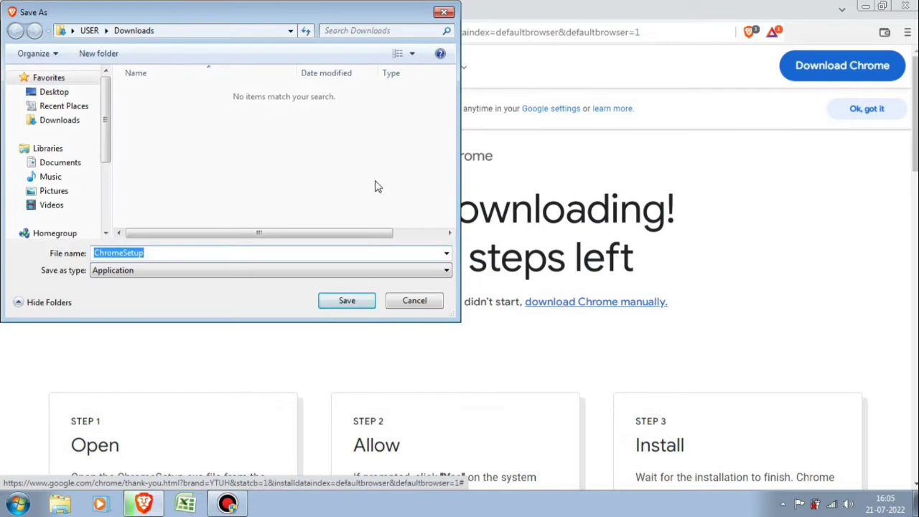
{"action": "left_click", "coordinate": [66, 120]}
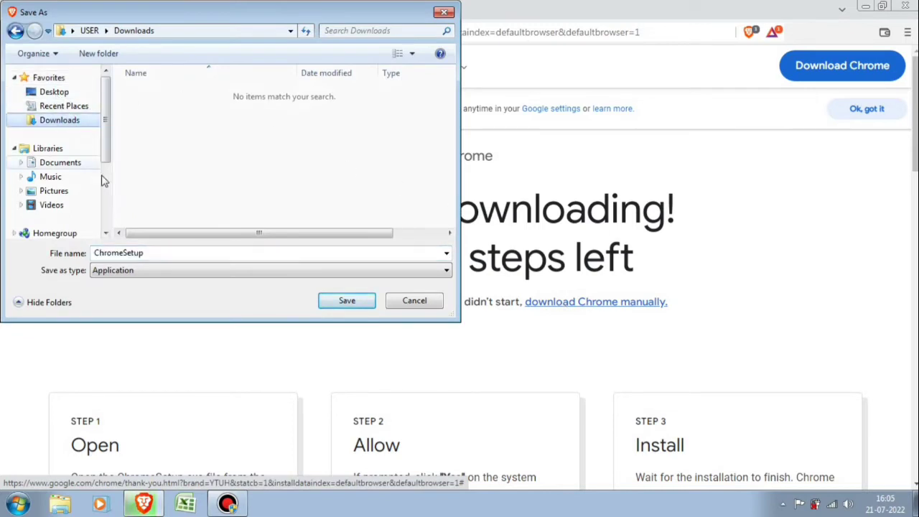
{"action": "left_click", "coordinate": [66, 94]}
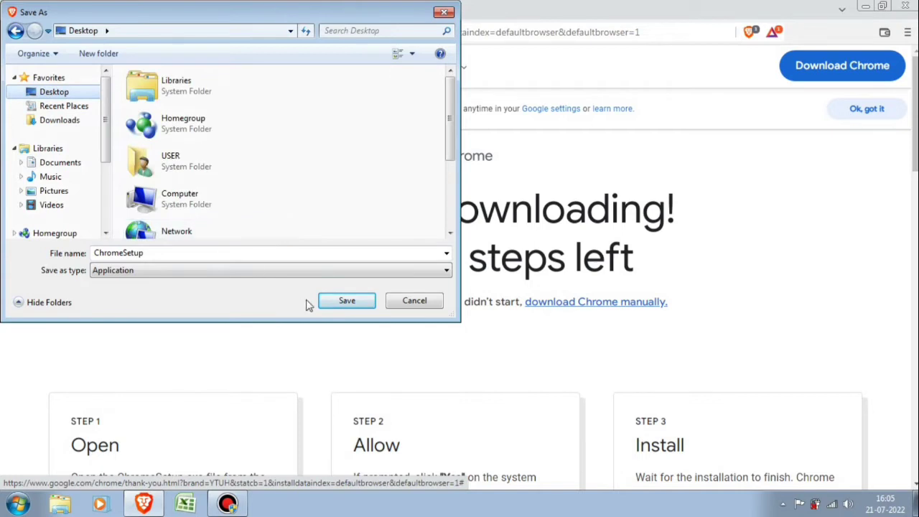
{"action": "left_click", "coordinate": [329, 303]}
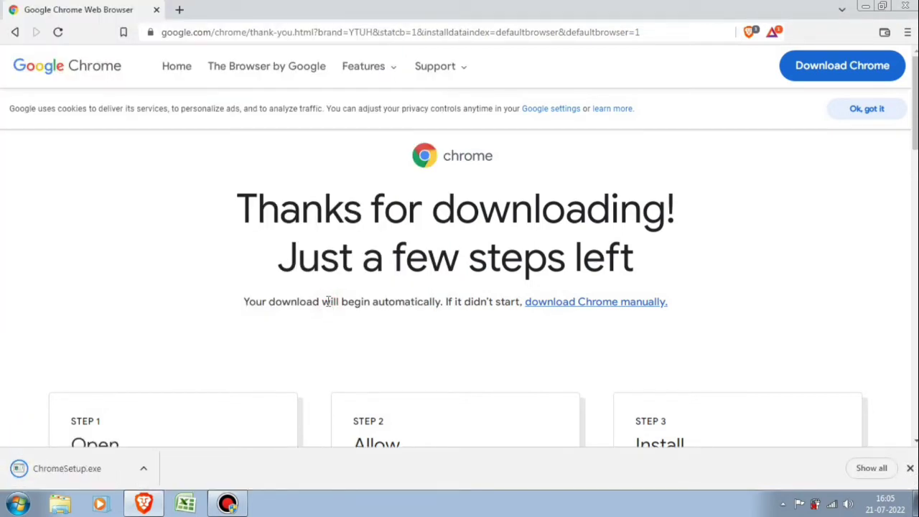
Check the browser's download list for ChromeSetup.exe, and close the browser with all its tabs.
{"action": "key", "text": "ctrl+j"}
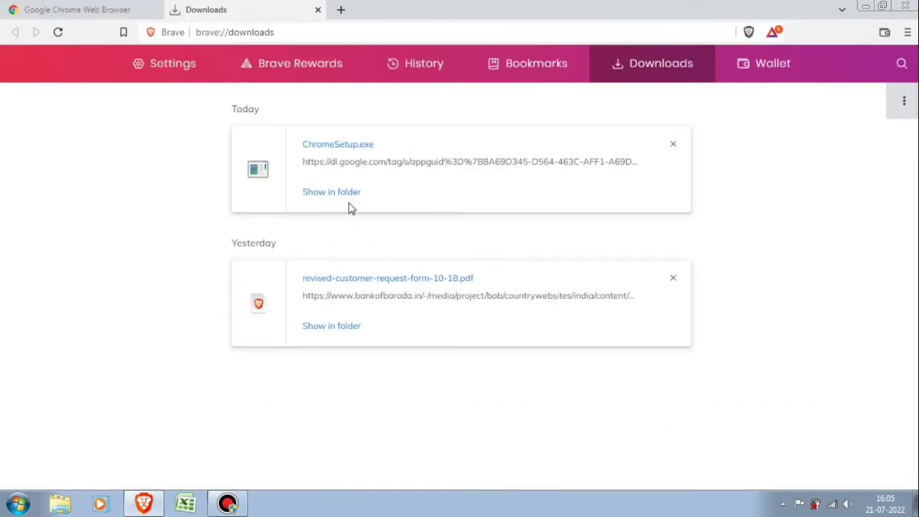
{"action": "left_click", "coordinate": [905, 6]}
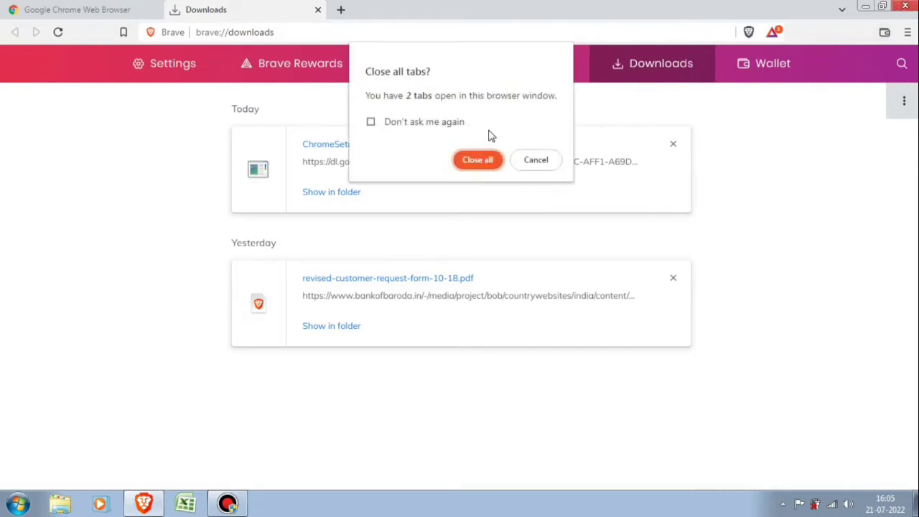
{"action": "left_click", "coordinate": [473, 159]}
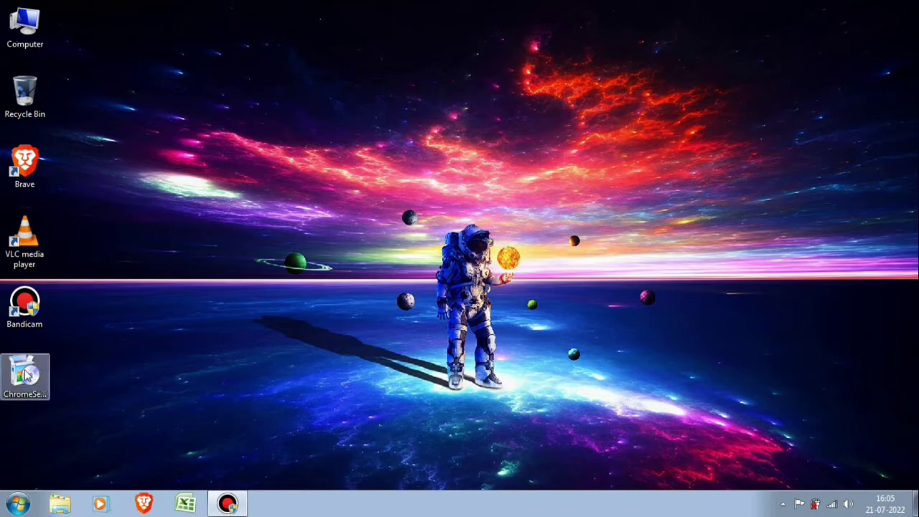
Move the ChromeSetup file to an empty area of the desktop and run it, accepting the security warning.
{"action": "left_click_drag", "start_coordinate": [25, 374], "coordinate": [324, 181]}
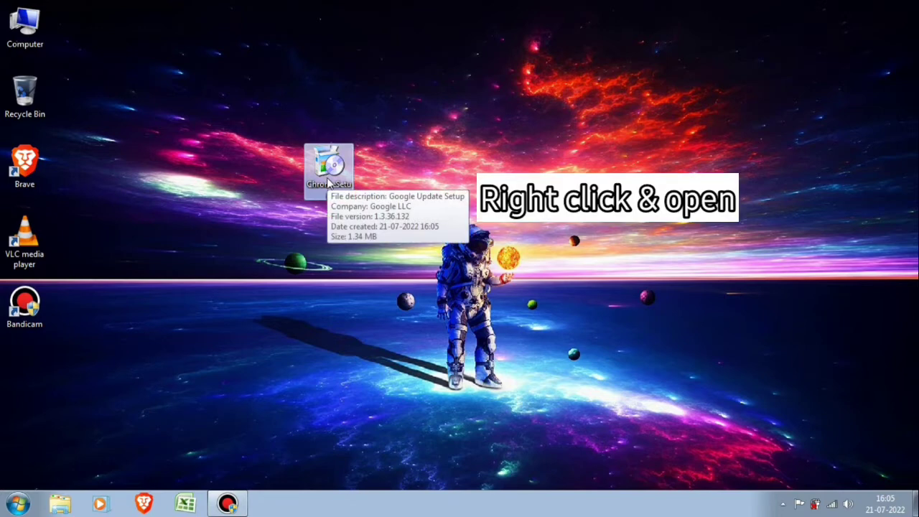
{"action": "right_click", "coordinate": [328, 181]}
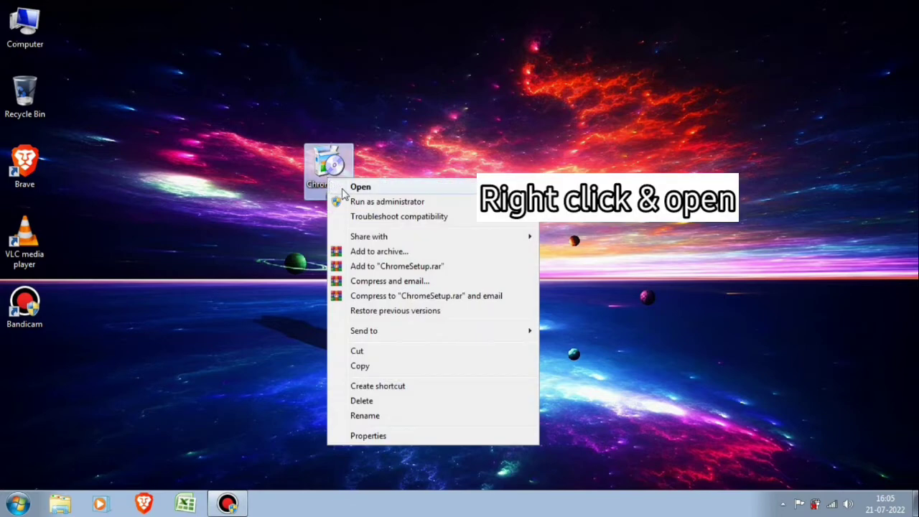
{"action": "left_click", "coordinate": [343, 188]}
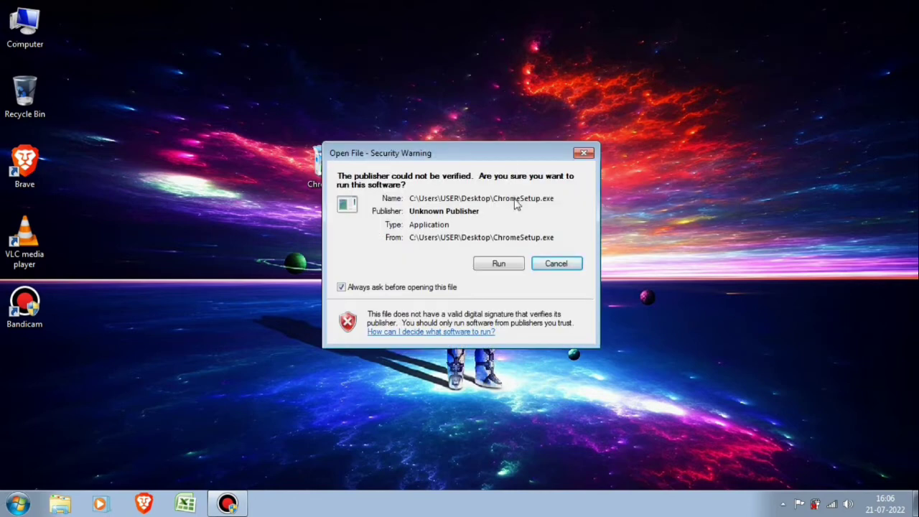
{"action": "left_click", "coordinate": [495, 263]}
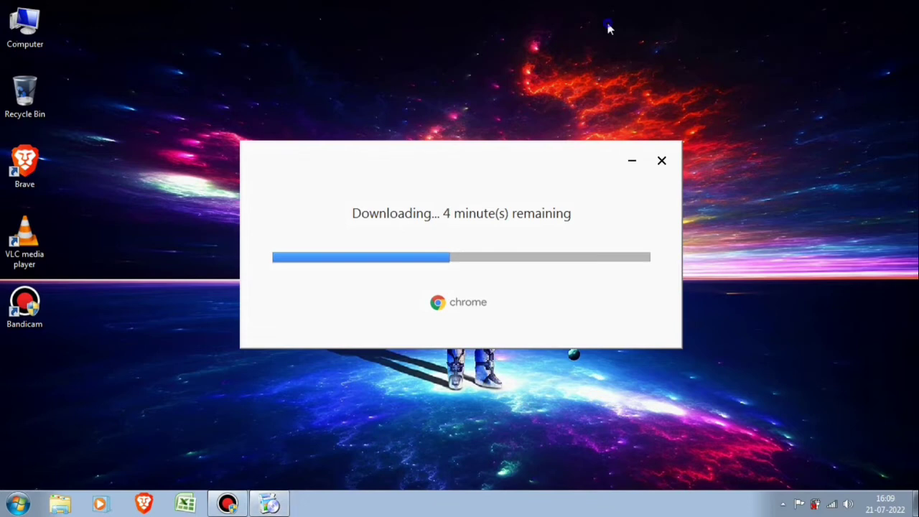
{"action": "right_click", "coordinate": [702, 62]}
{"action": "right_click", "coordinate": [722, 24]}
{"action": "left_click", "coordinate": [740, 84]}
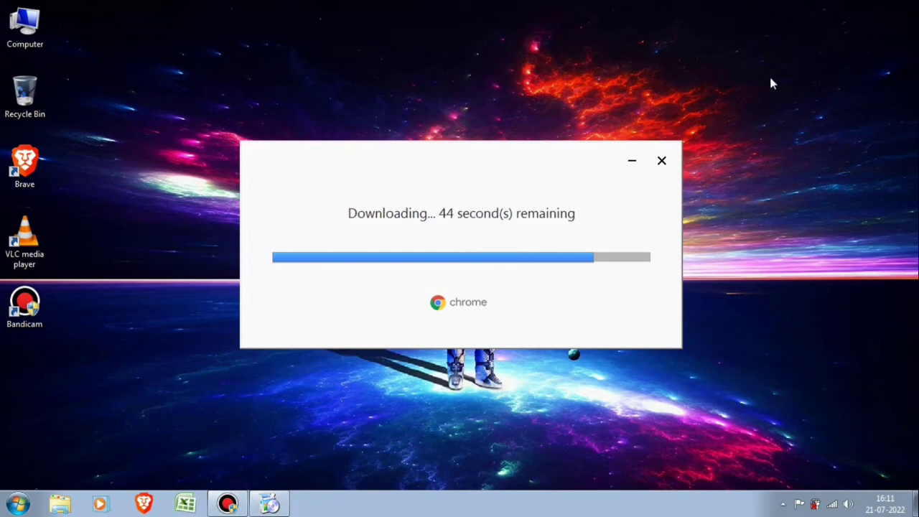
{"action": "right_click", "coordinate": [769, 74]}
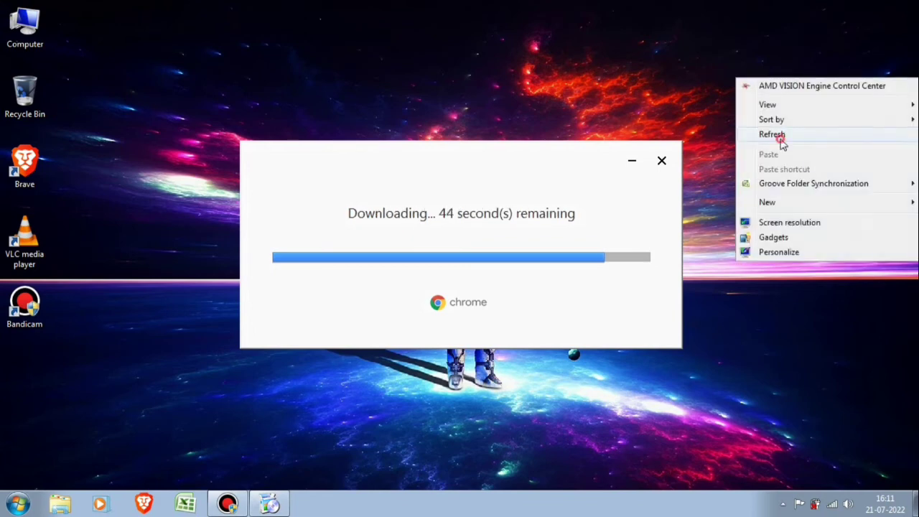
{"action": "left_click", "coordinate": [798, 167]}
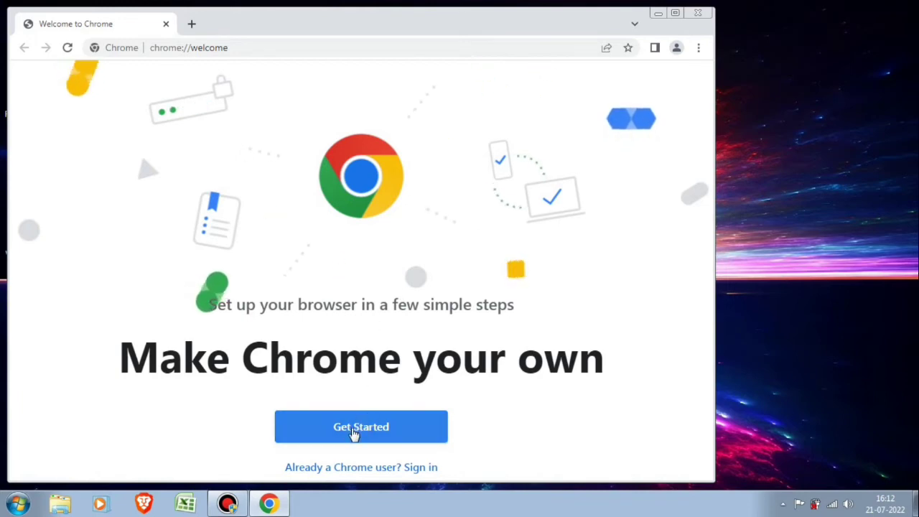
Start Chrome's welcome setup and add Translate to the Gmail, YouTube and Maps bookmarks.
{"action": "left_click", "coordinate": [353, 433]}
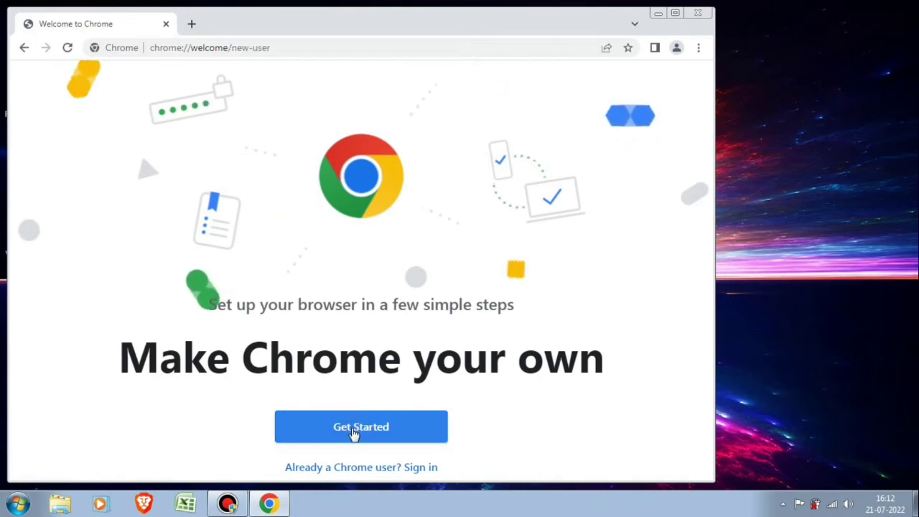
{"action": "left_click", "coordinate": [352, 432]}
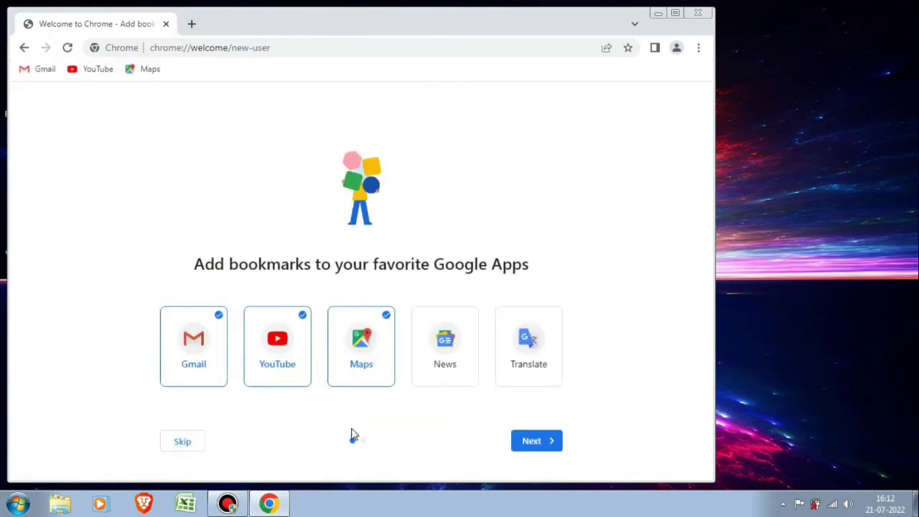
{"action": "left_click", "coordinate": [520, 347]}
{"action": "left_click", "coordinate": [532, 434]}
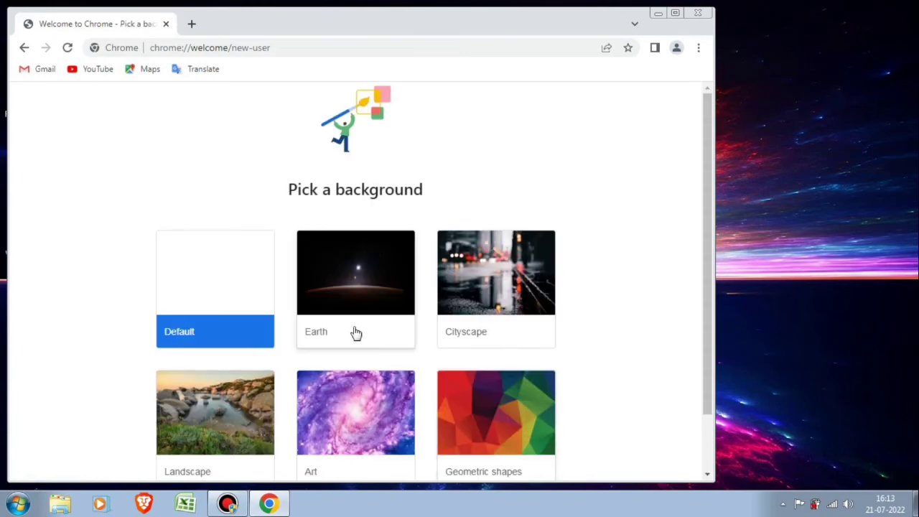
Keep the Default background in the welcome setup and decline signing in to turn on sync.
{"action": "left_click", "coordinate": [204, 270]}
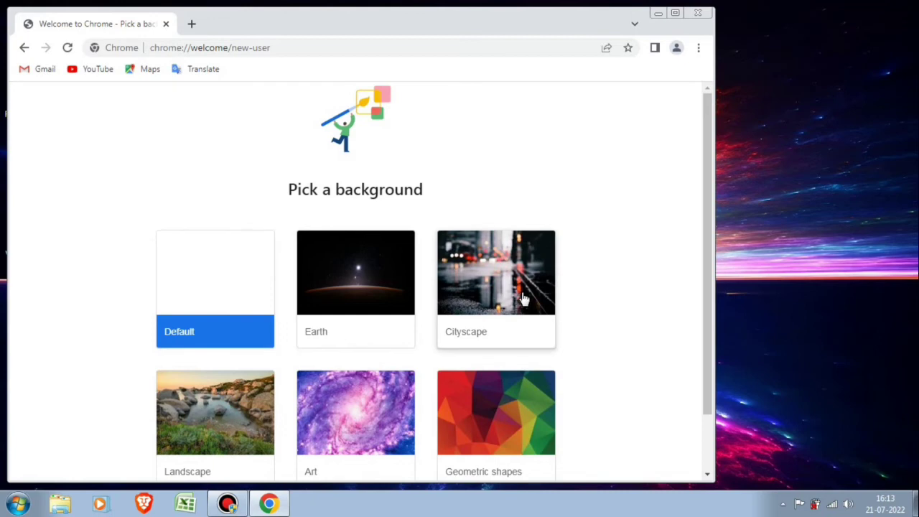
{"action": "left_click", "coordinate": [708, 316]}
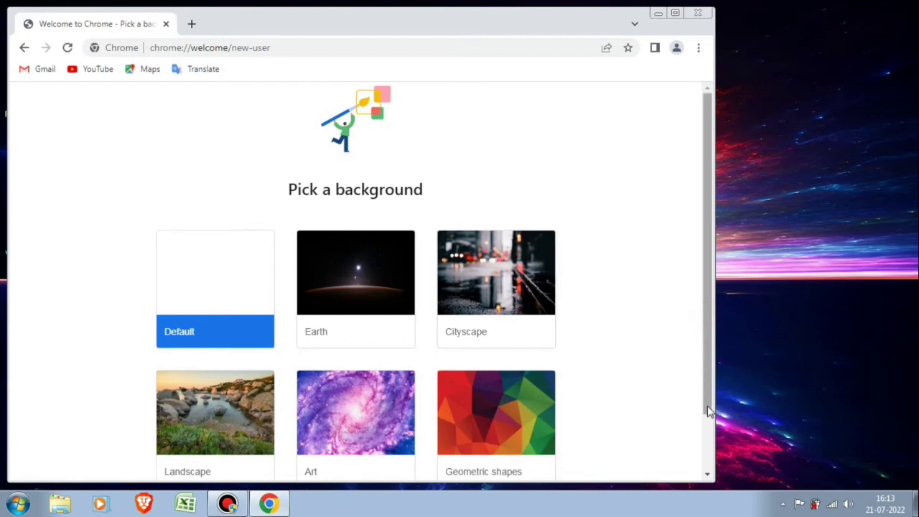
{"action": "scroll", "coordinate": [706, 395], "scroll_direction": "down", "scroll_amount": 2}
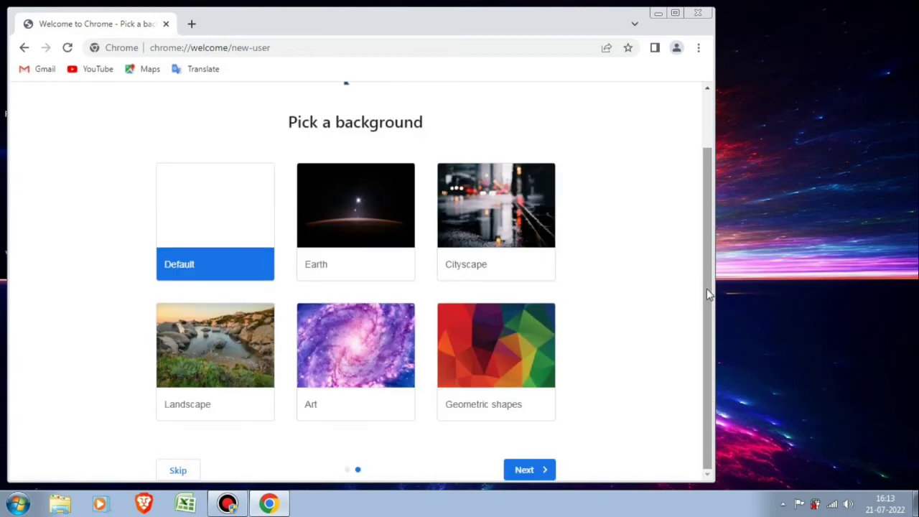
{"action": "left_click", "coordinate": [525, 475]}
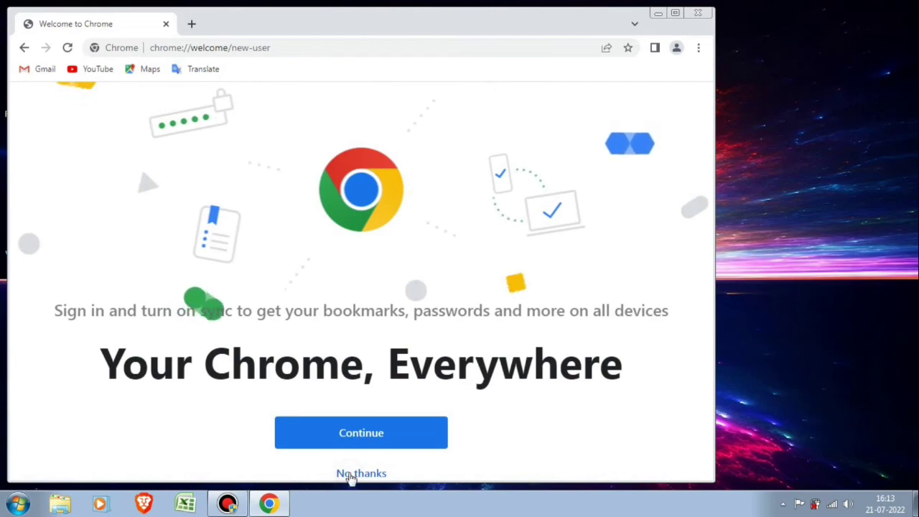
{"action": "left_click", "coordinate": [351, 477]}
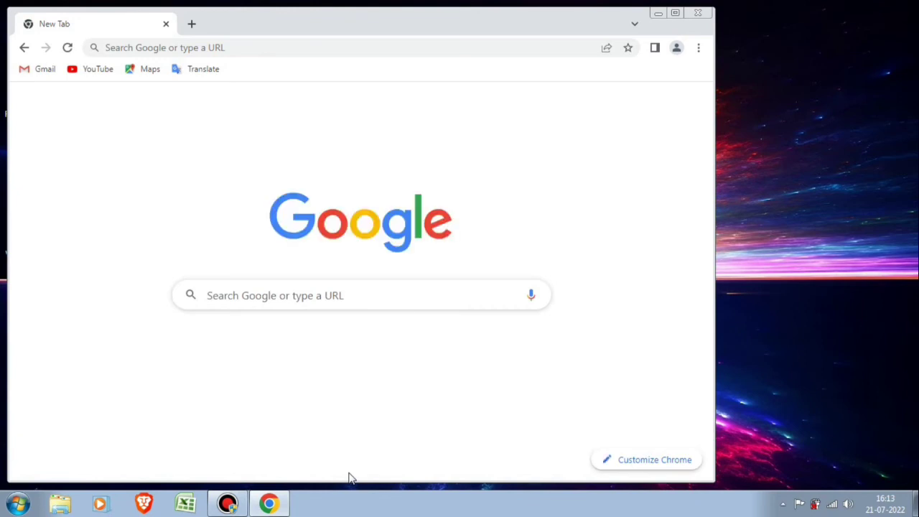
Maximize the new Chrome window and close it to return to the desktop.
{"action": "left_click", "coordinate": [676, 14]}
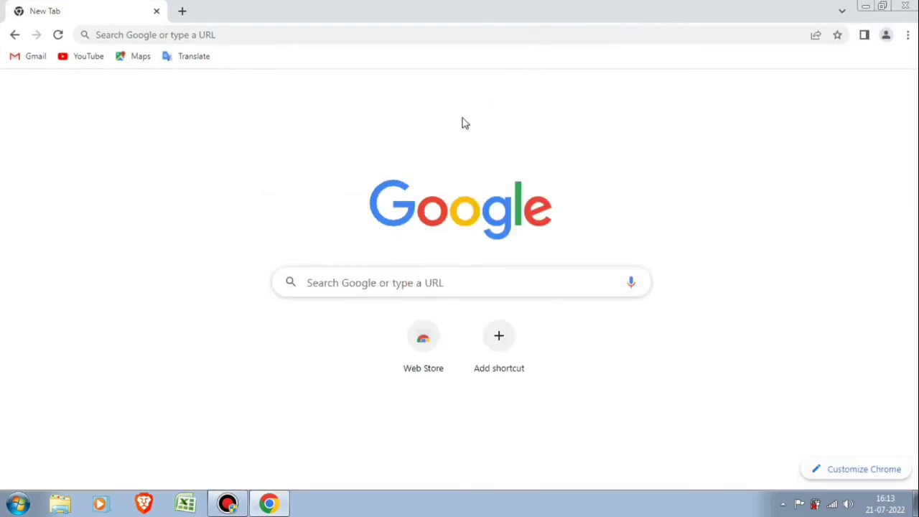
{"action": "left_click", "coordinate": [905, 9]}
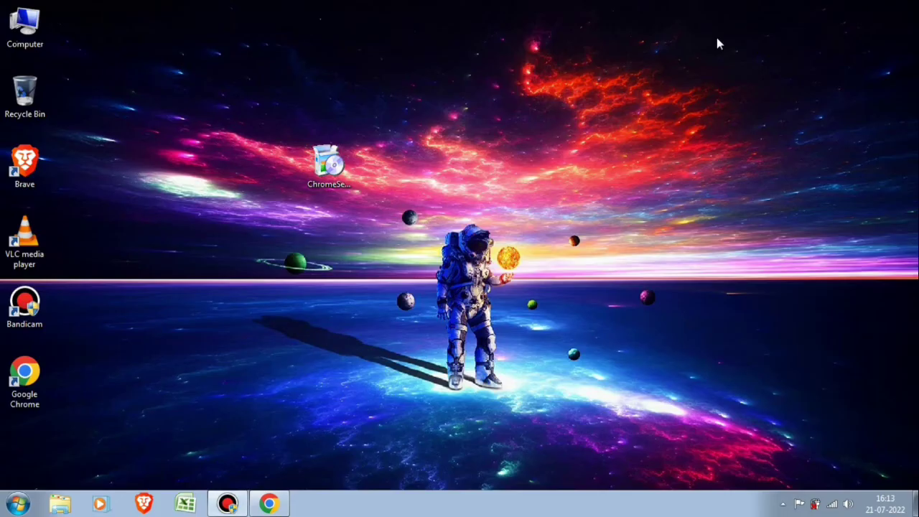
{"action": "right_click", "coordinate": [512, 62]}
{"action": "left_click", "coordinate": [539, 119]}
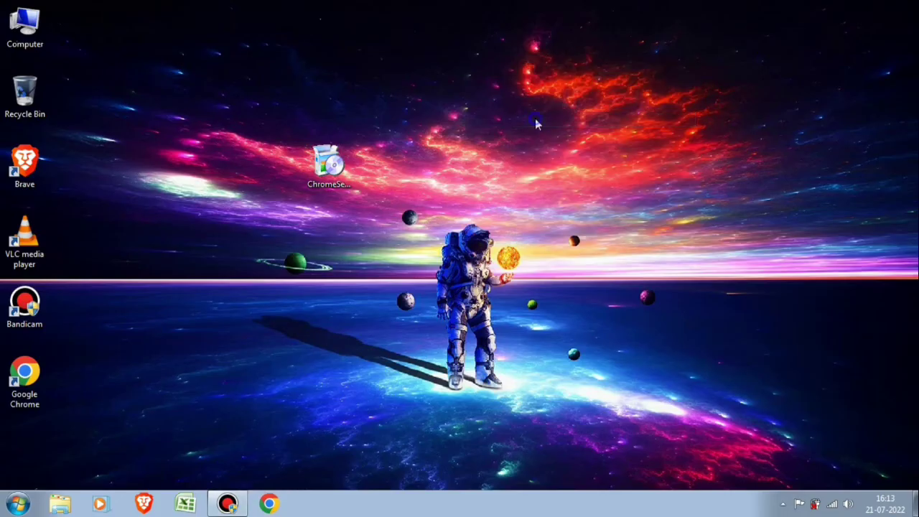
{"action": "right_click", "coordinate": [536, 119]}
{"action": "left_click", "coordinate": [555, 179]}
{"action": "right_click", "coordinate": [548, 102]}
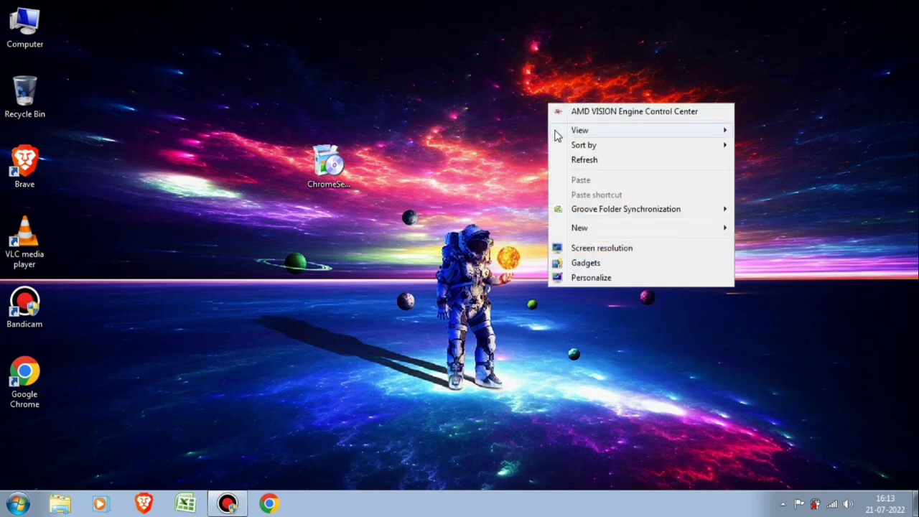
{"action": "left_click", "coordinate": [562, 160]}
{"action": "right_click", "coordinate": [554, 84]}
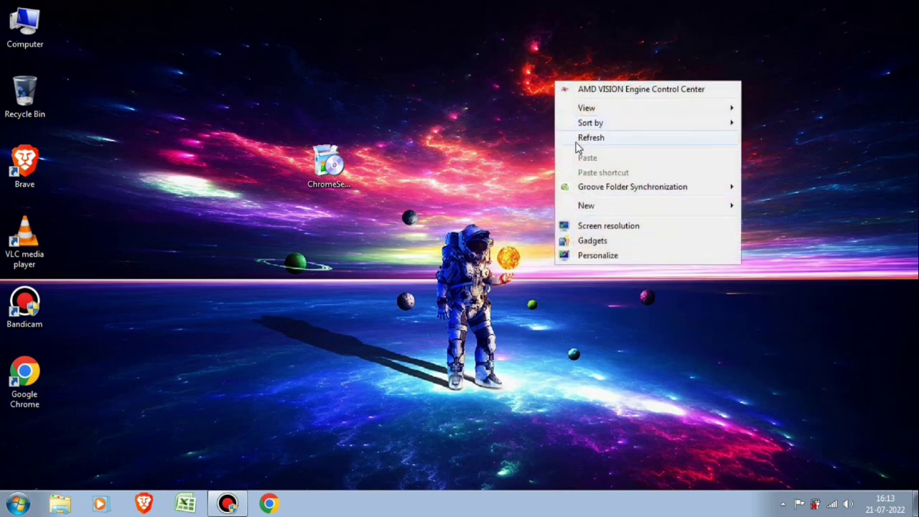
{"action": "left_click", "coordinate": [578, 143]}
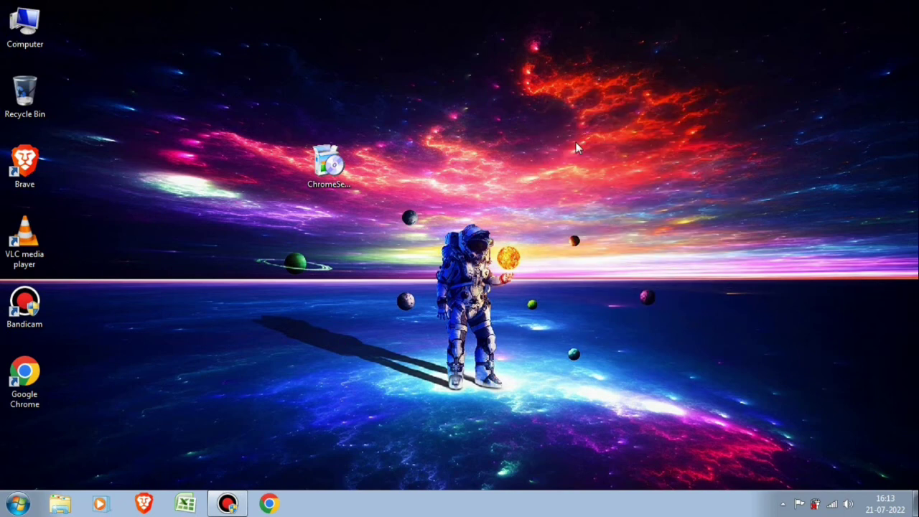